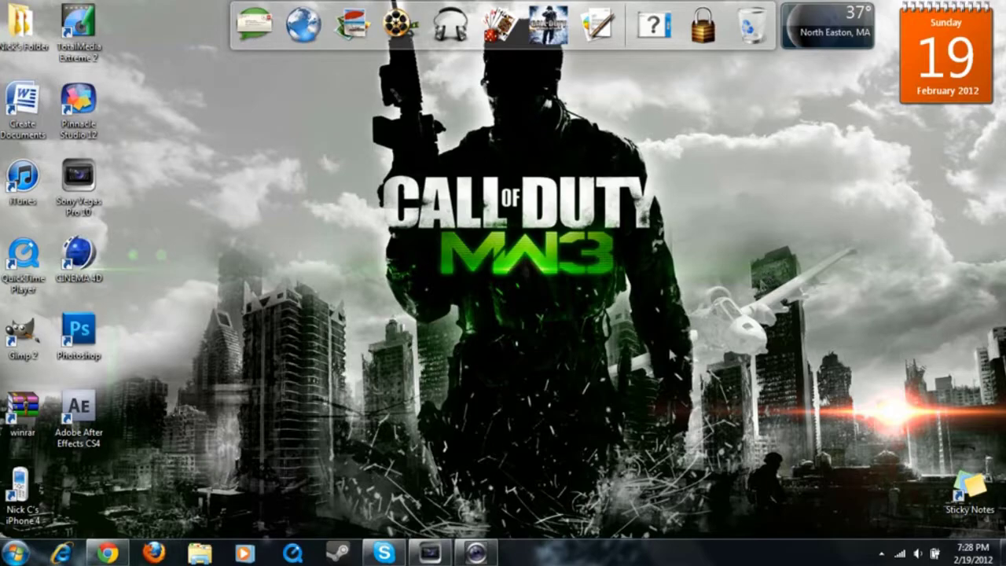
Import the MW3 - Across Map No-Scope (Resistance) clip from Montage Clips and drag it onto the timeline.
click(443, 556)
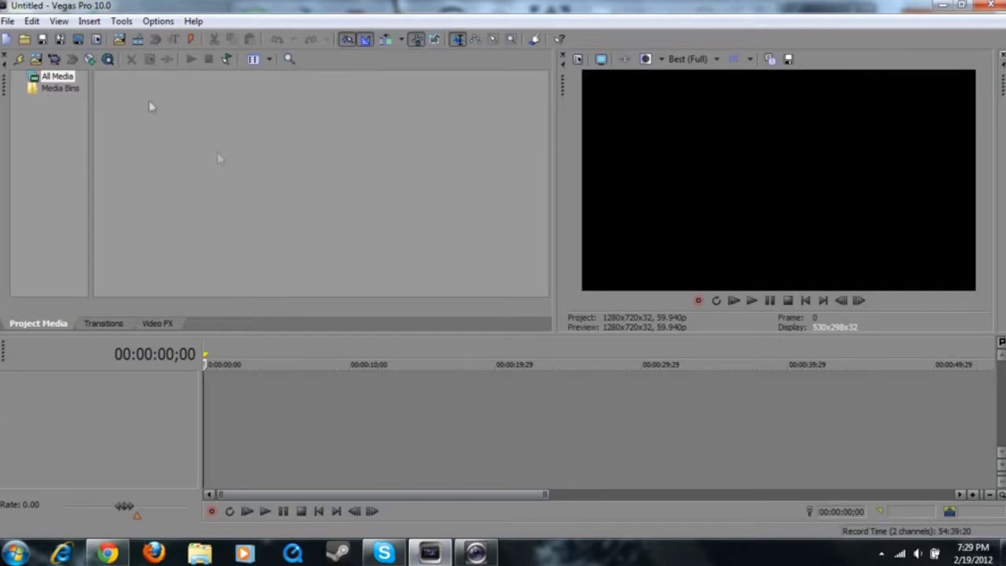
click(118, 39)
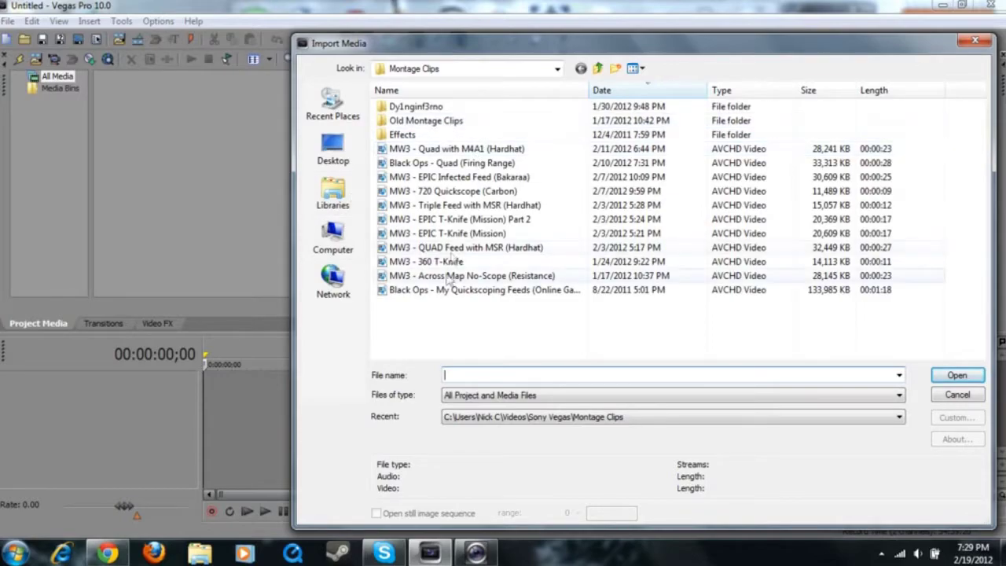
double_click(444, 280)
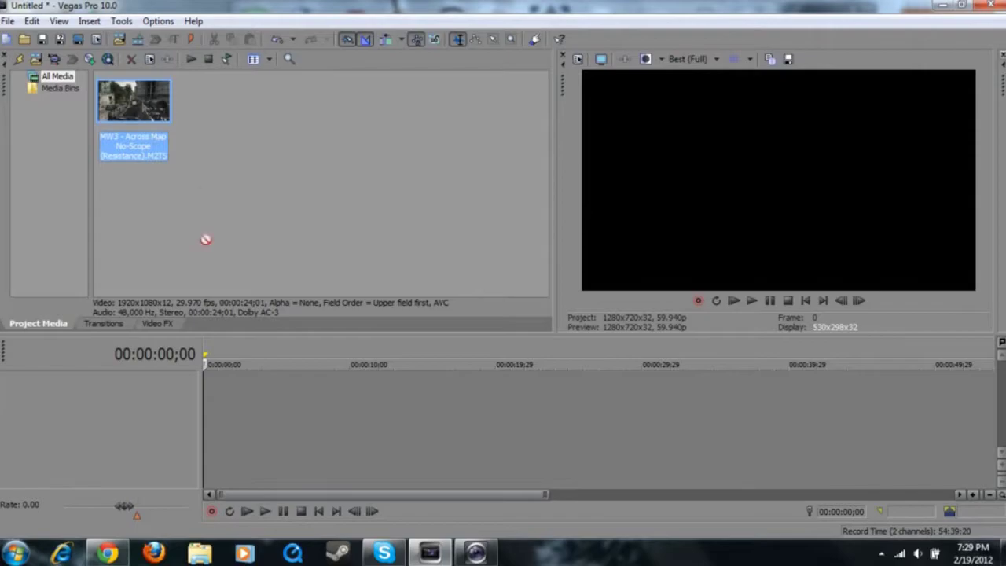
drag(205, 239, 211, 395)
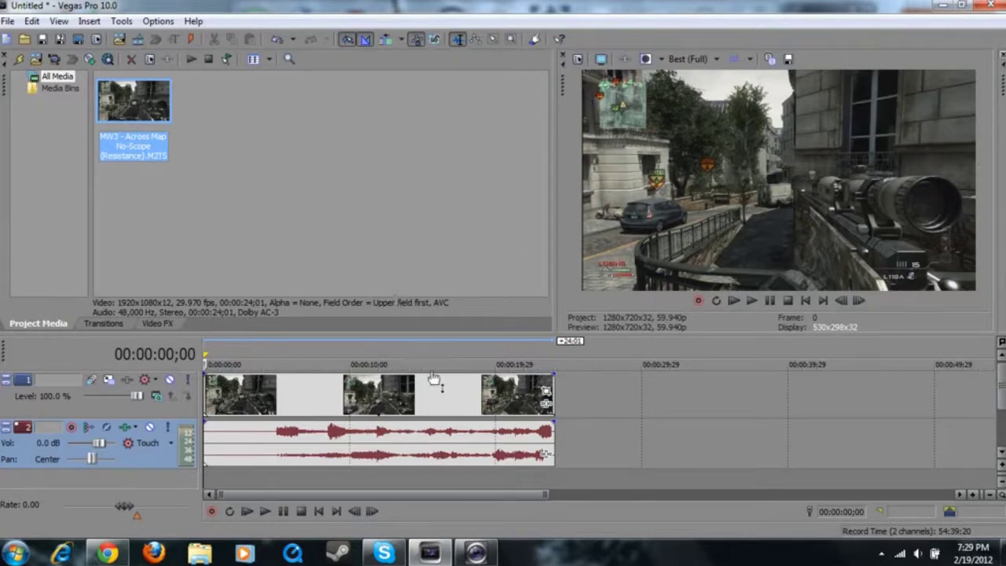
Open Event Pan/Crop for the Across Map No-Scope clip event.
click(546, 398)
Enable Size About Center and pull the crop frame slightly inward.
mouse_move(657, 128)
mouse_down()
mouse_move(580, 427)
mouse_move(531, 399)
mouse_move(576, 288)
mouse_move(594, 161)
mouse_move(626, 118)
mouse_move(651, 132)
mouse_up()
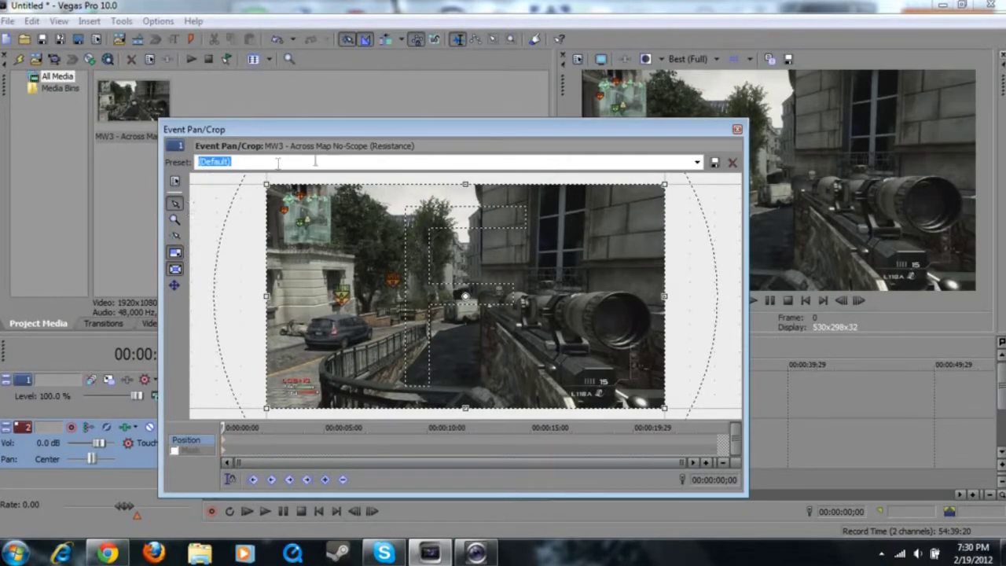
click(696, 163)
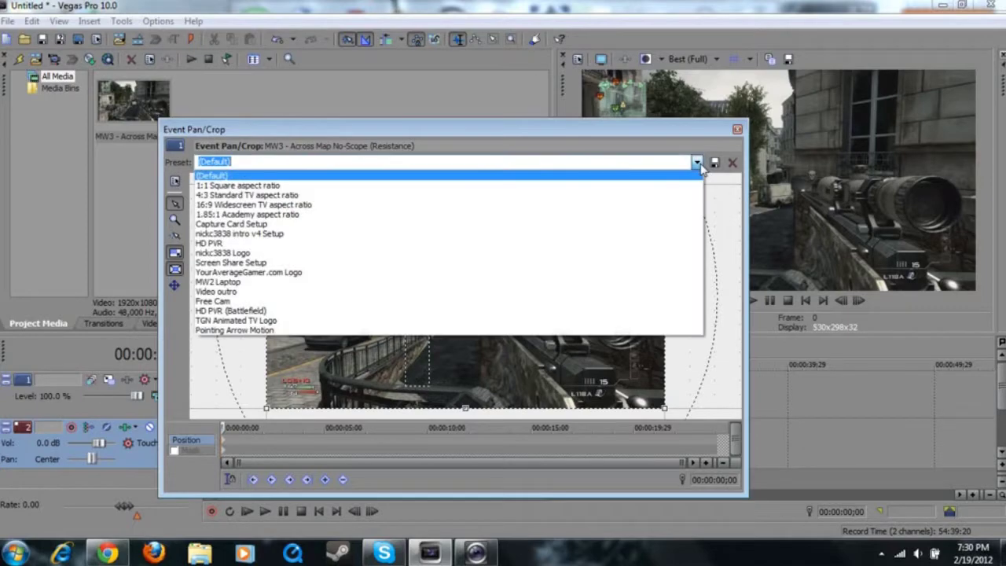
click(697, 163)
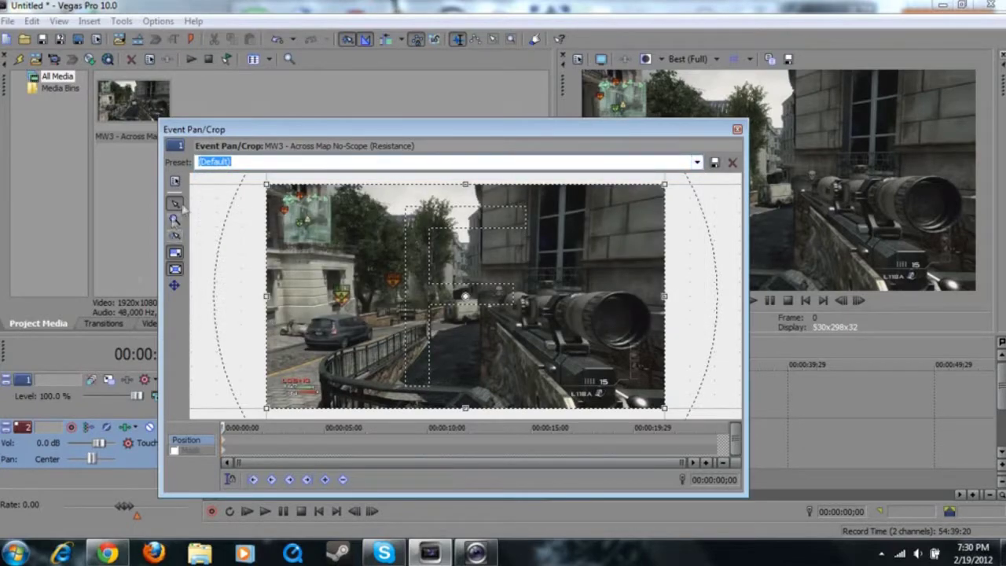
click(176, 269)
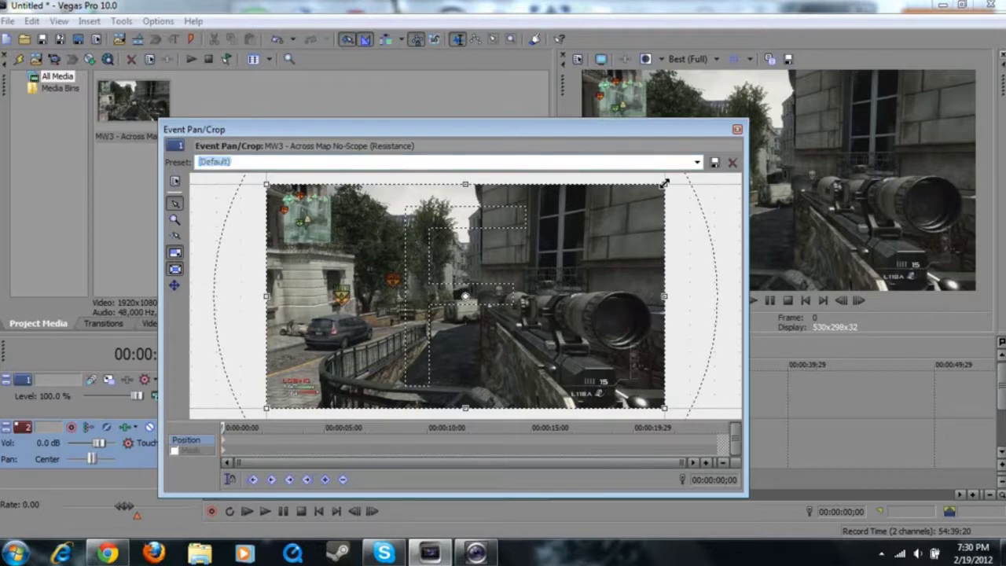
drag(664, 183, 662, 183)
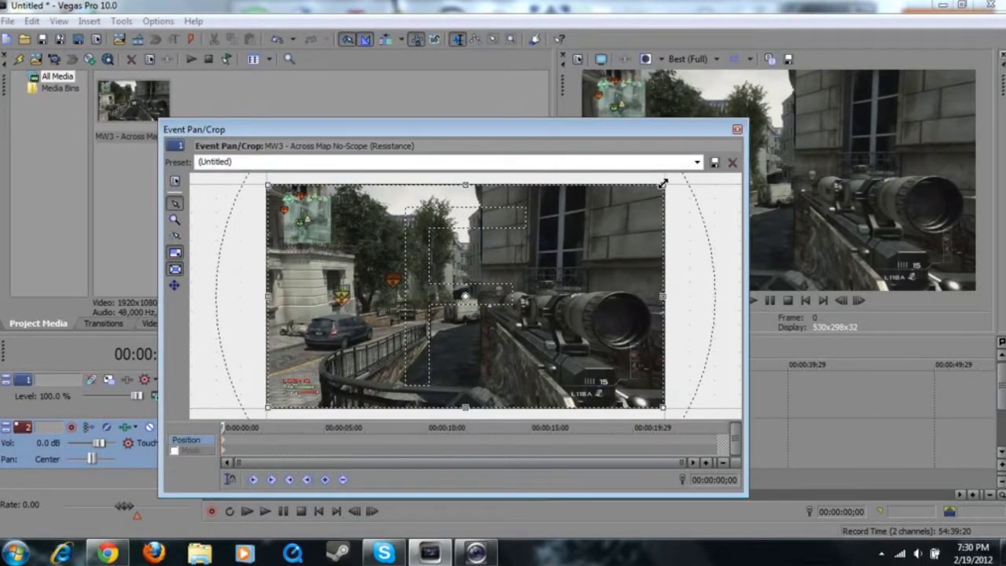
drag(652, 132, 631, 176)
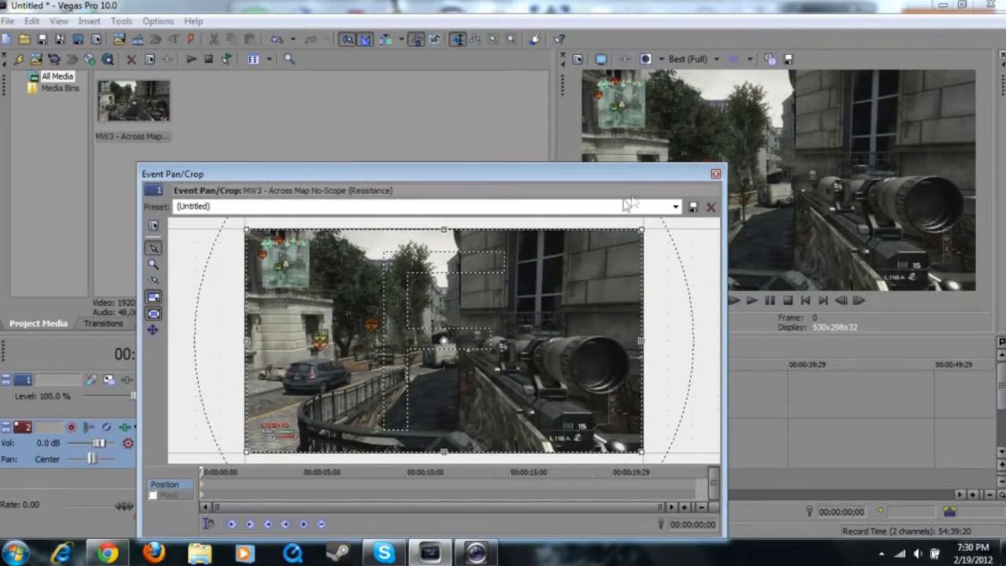
Apply the HD PVR pan/crop preset and close the Event Pan/Crop window.
click(207, 206)
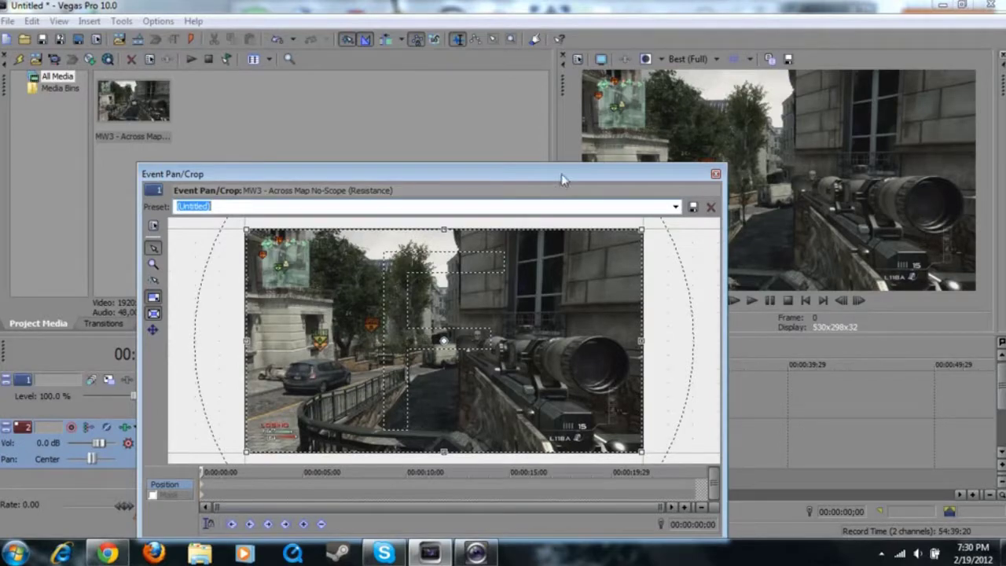
click(675, 207)
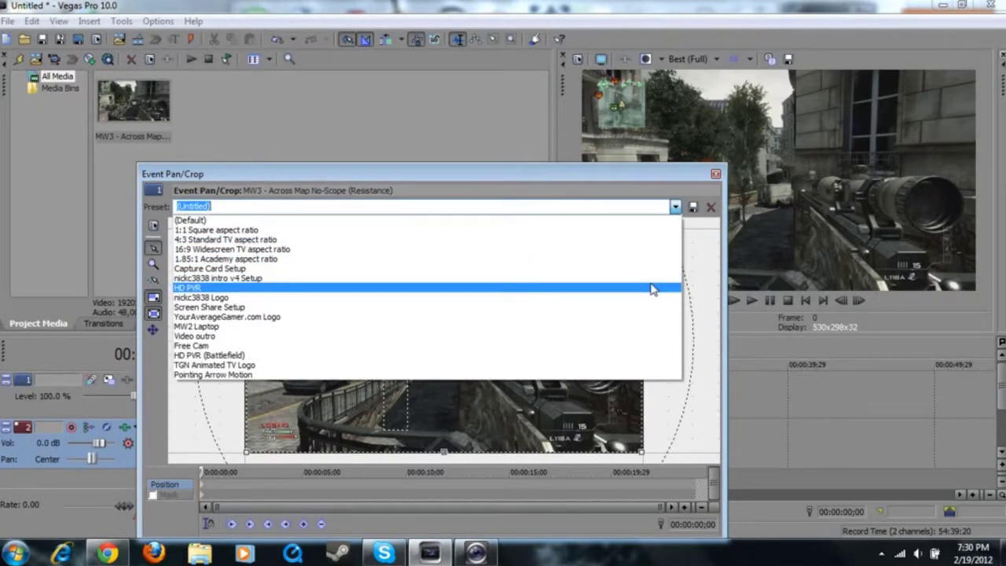
click(650, 288)
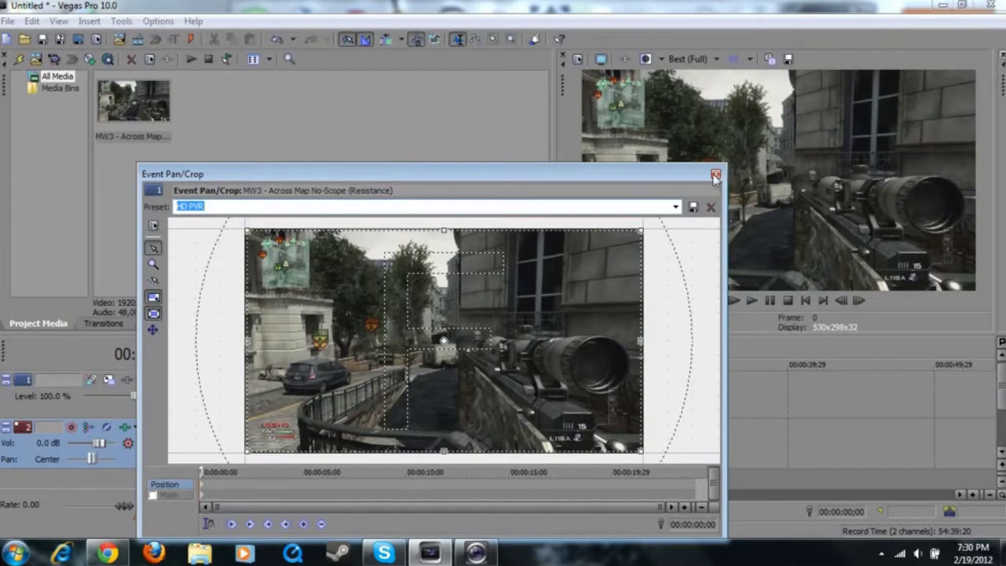
click(714, 175)
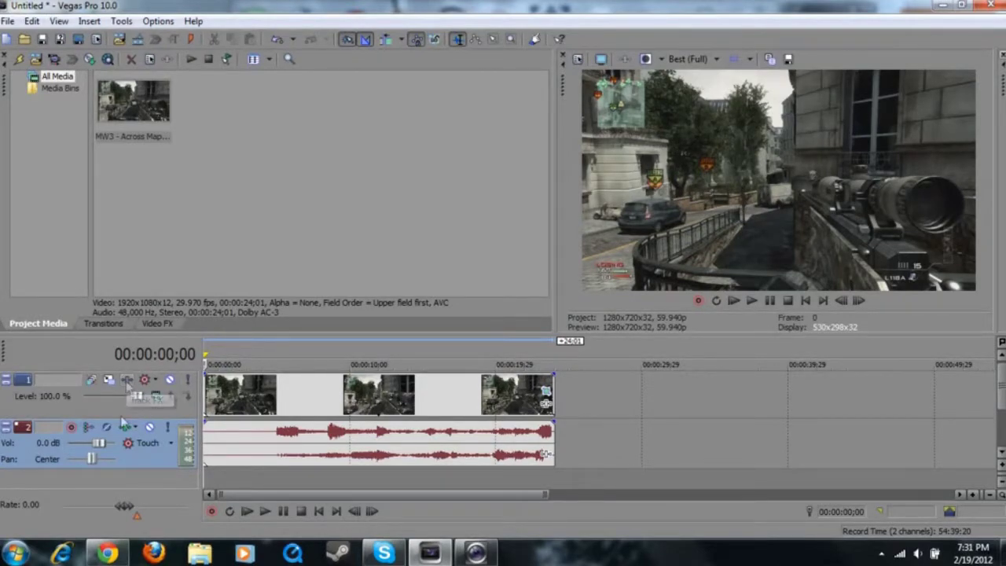
click(129, 382)
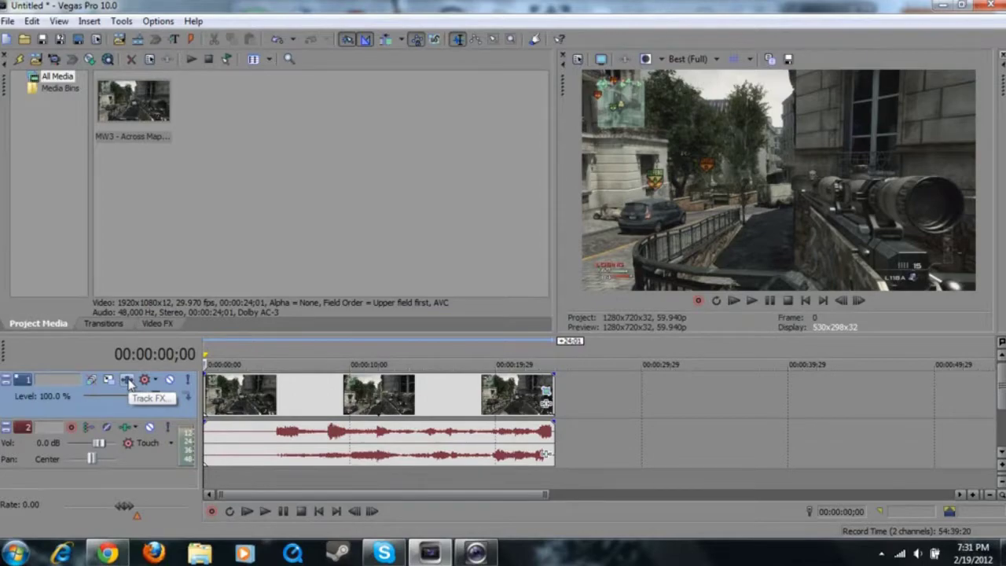
click(127, 380)
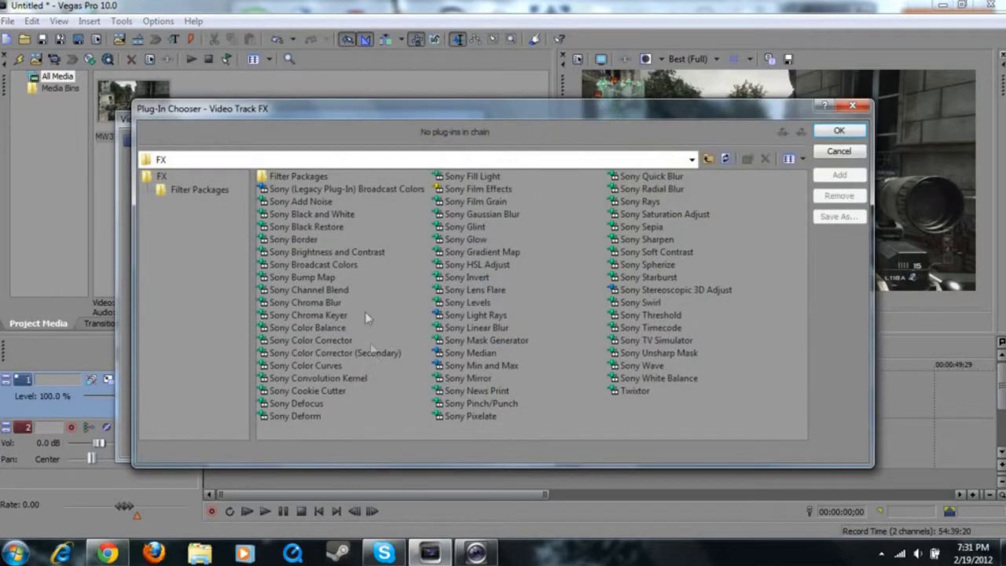
Add Sony Color Corrector (Secondary), then Sony HSL Adjust, to video track 1's FX chain.
click(330, 354)
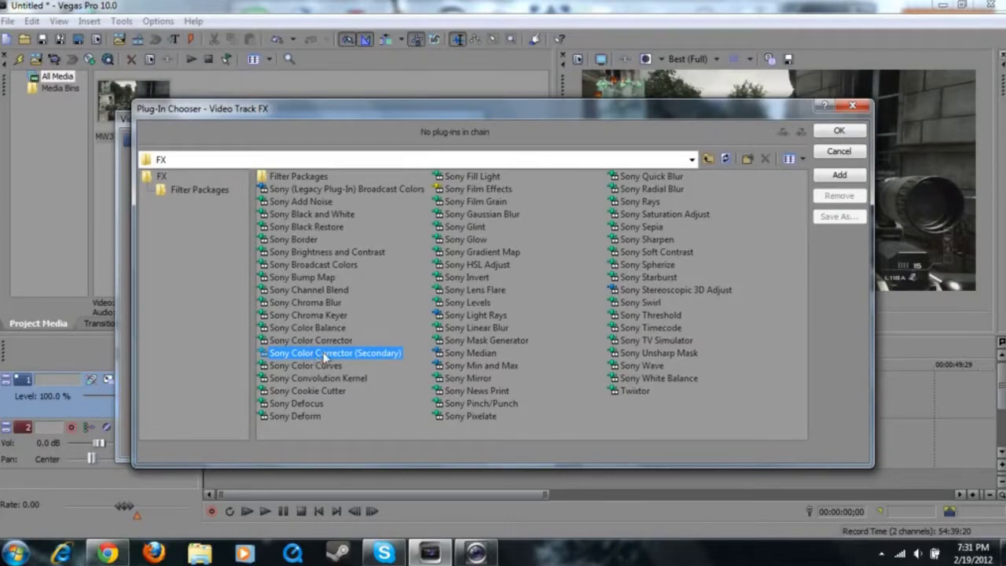
click(847, 178)
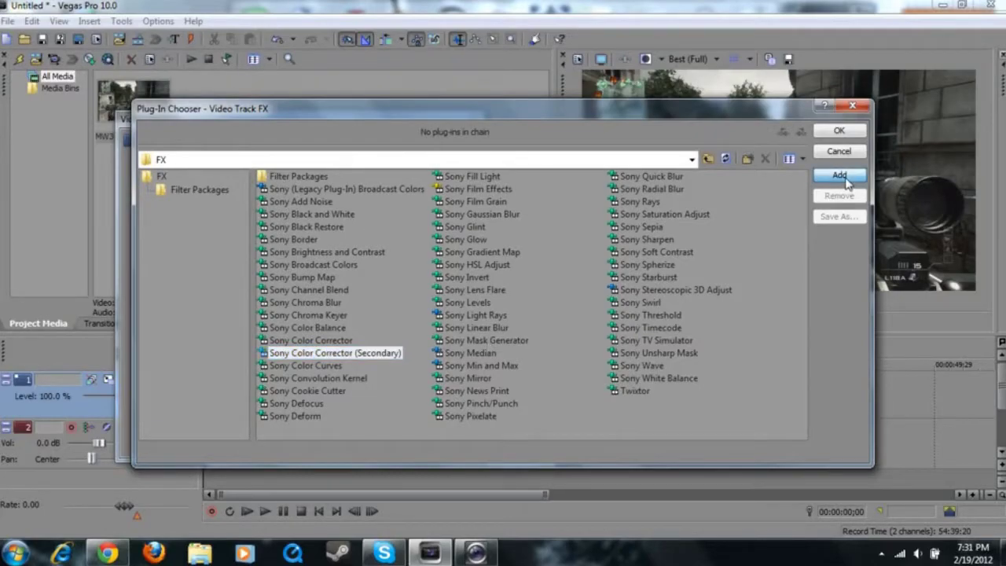
click(503, 267)
click(850, 178)
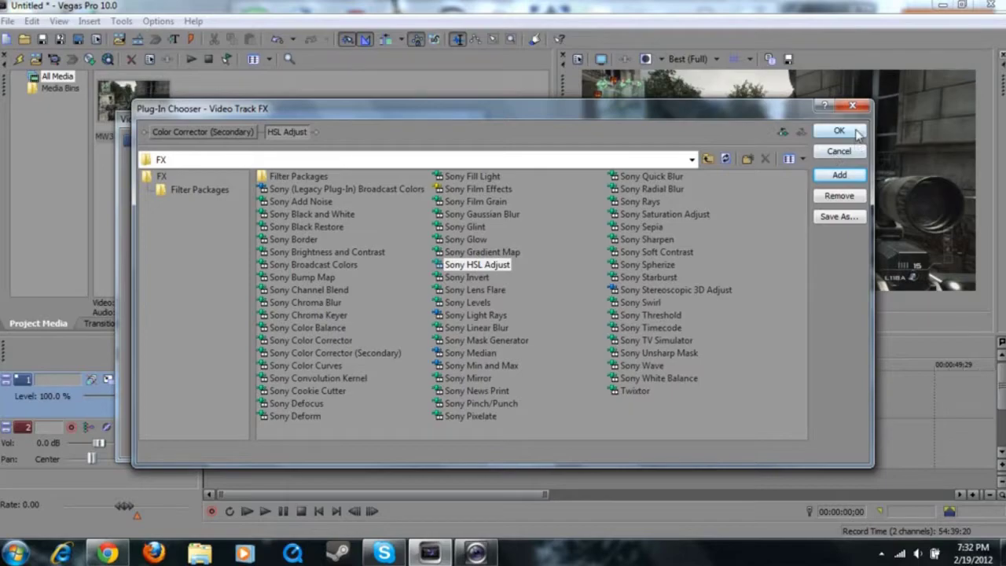
click(856, 132)
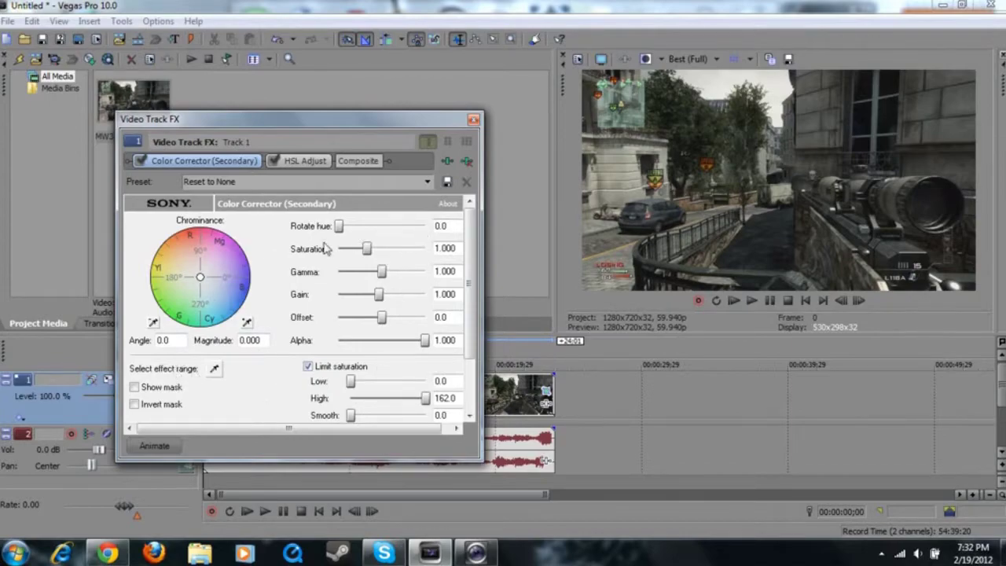
Apply the Studio RGB to Computer RGB preset to Color Corrector (Secondary), then view HSL Adjust.
click(188, 161)
click(426, 183)
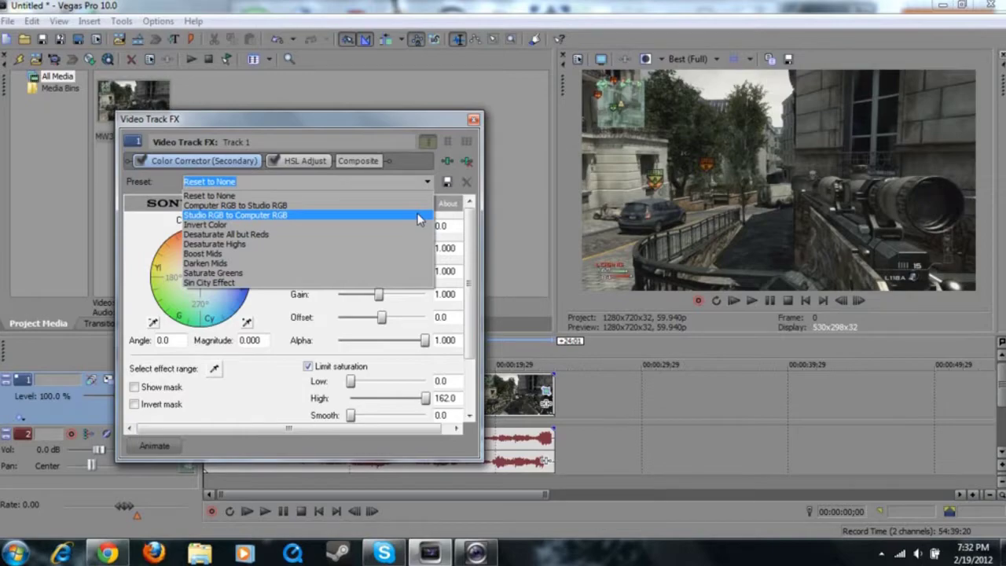
click(418, 215)
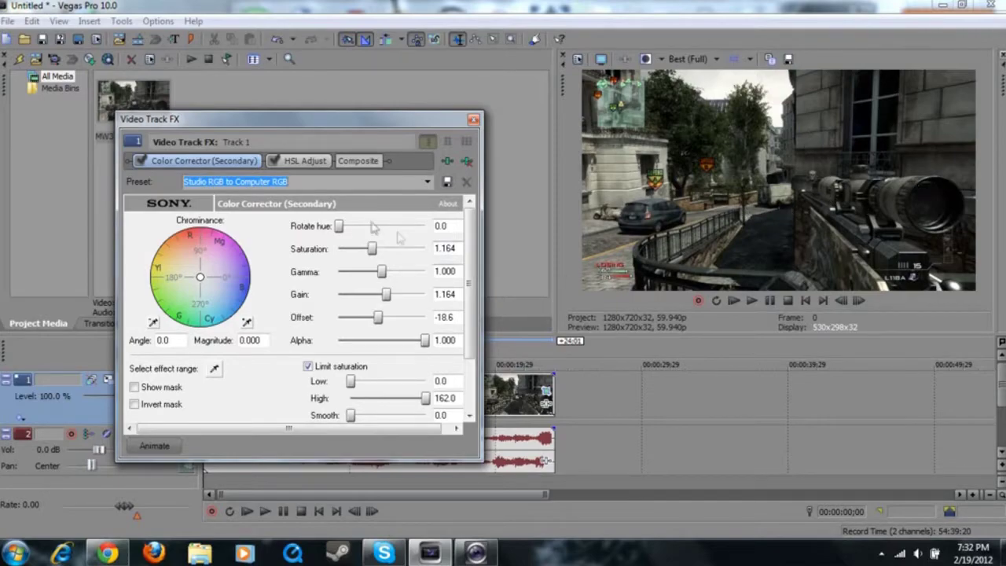
click(313, 162)
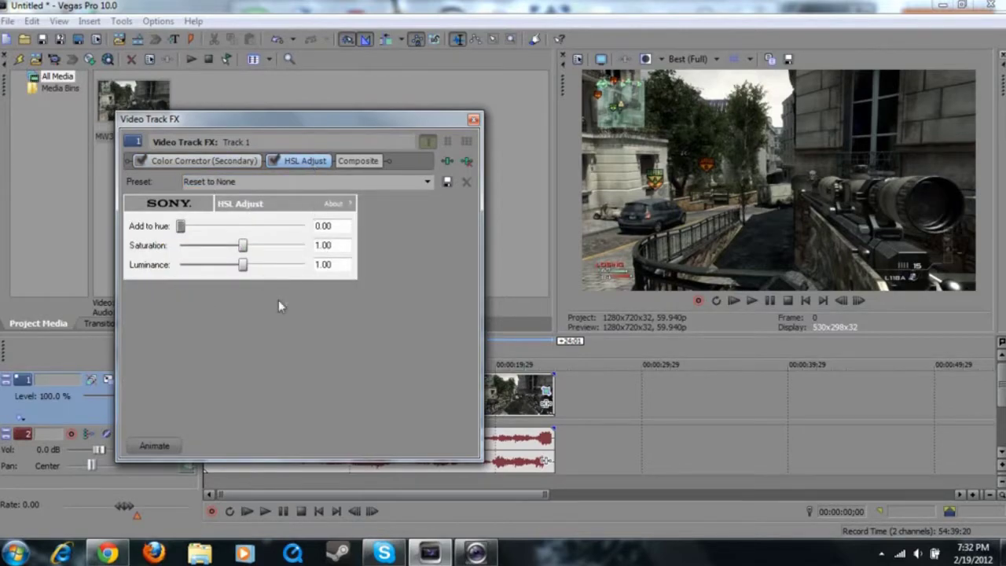
Give HSL Adjust the Saturation and Luminance Boost preset at 2.00 saturation, then close Video Track FX.
click(426, 184)
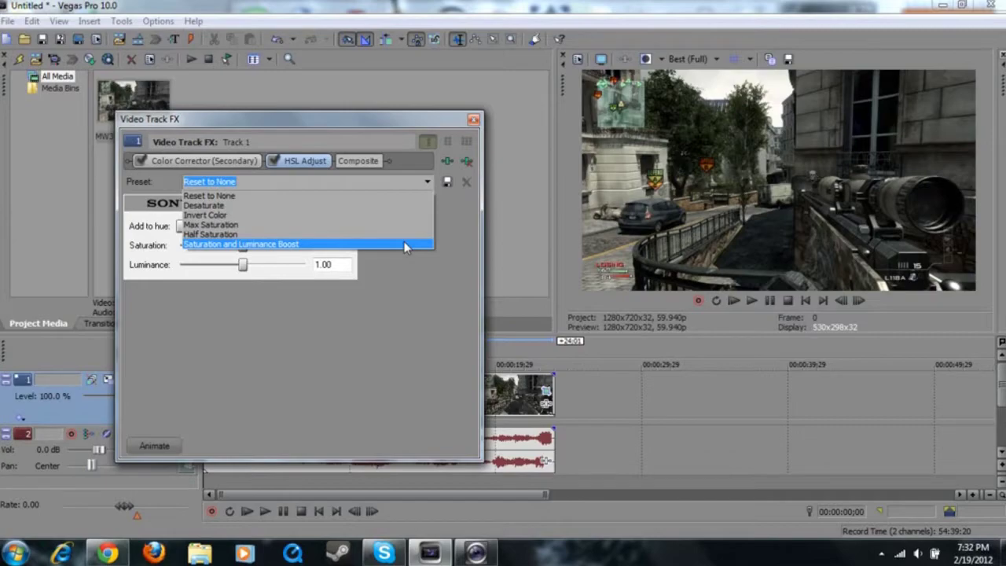
click(404, 246)
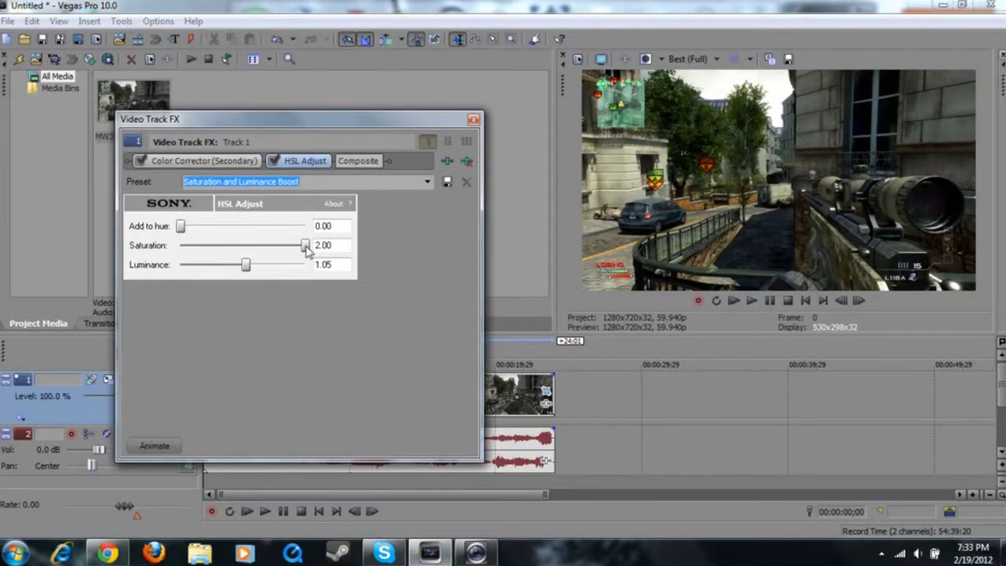
drag(306, 248, 388, 244)
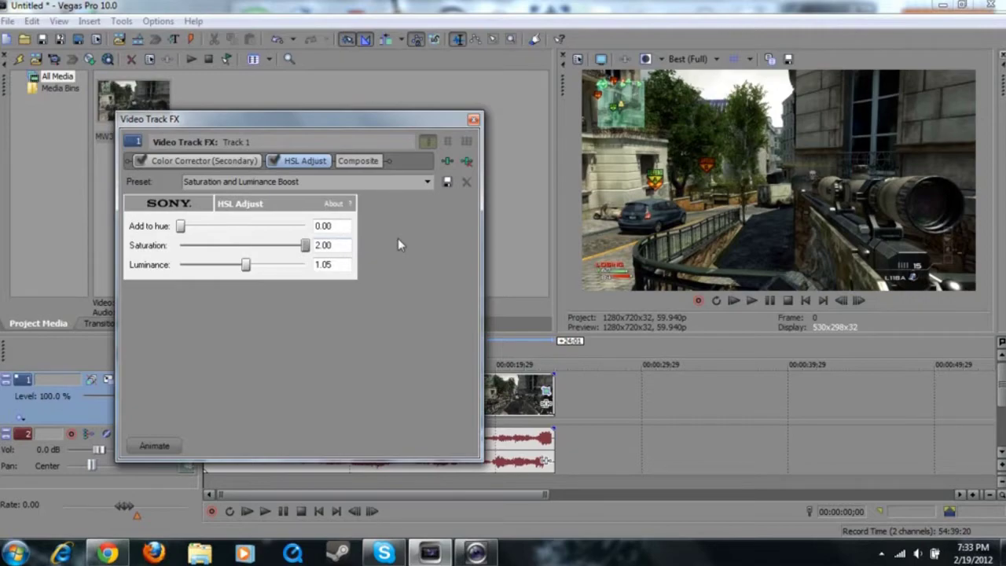
click(474, 120)
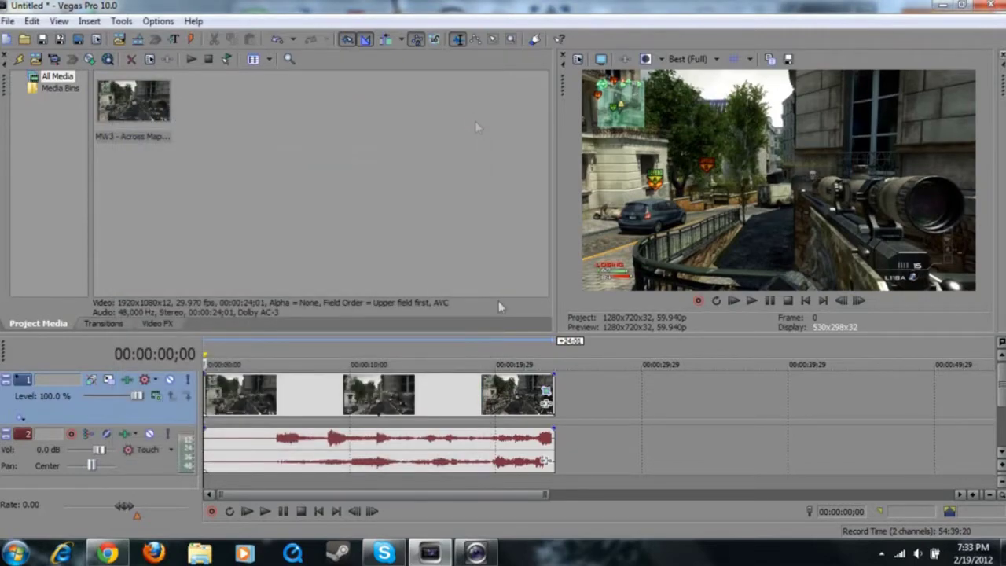
Set preview quality to Preview (Half) and play the clip, pausing at 00:00:12;09.
click(753, 303)
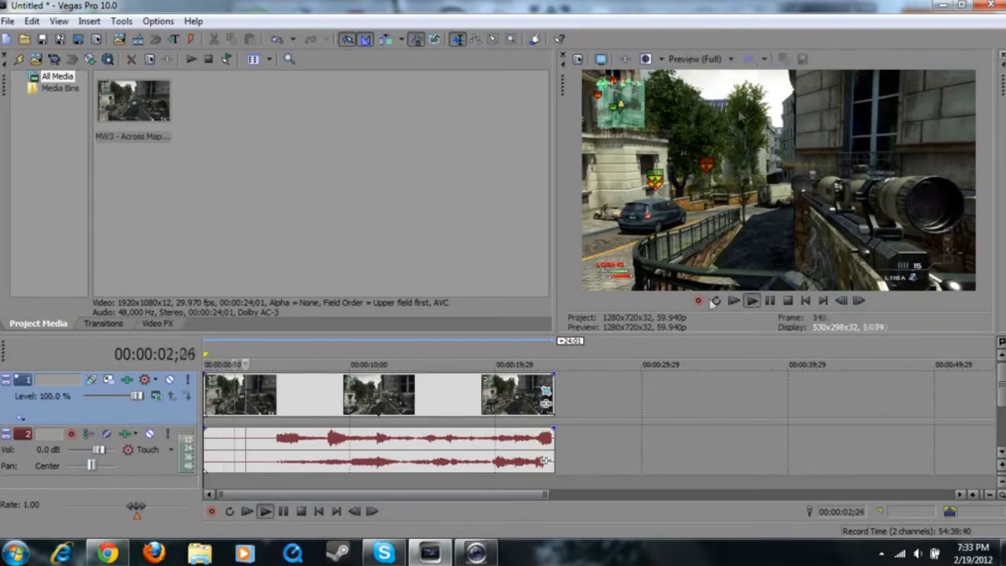
click(703, 58)
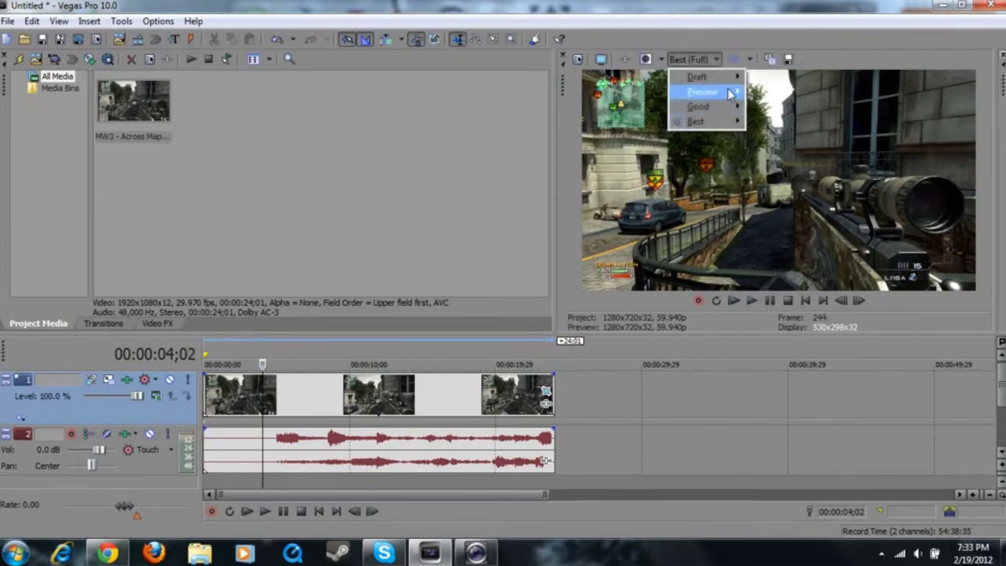
mouse_move(707, 91)
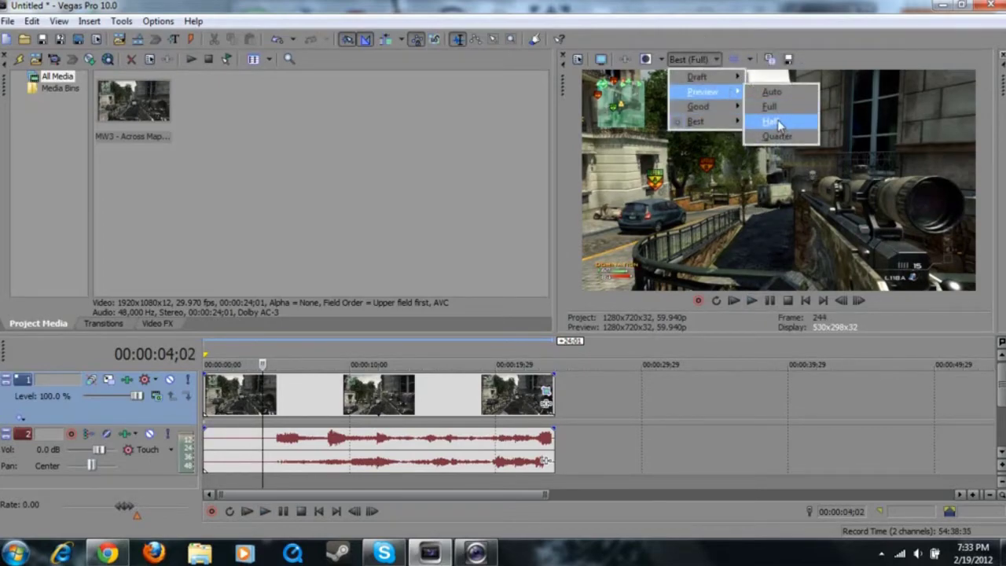
click(772, 122)
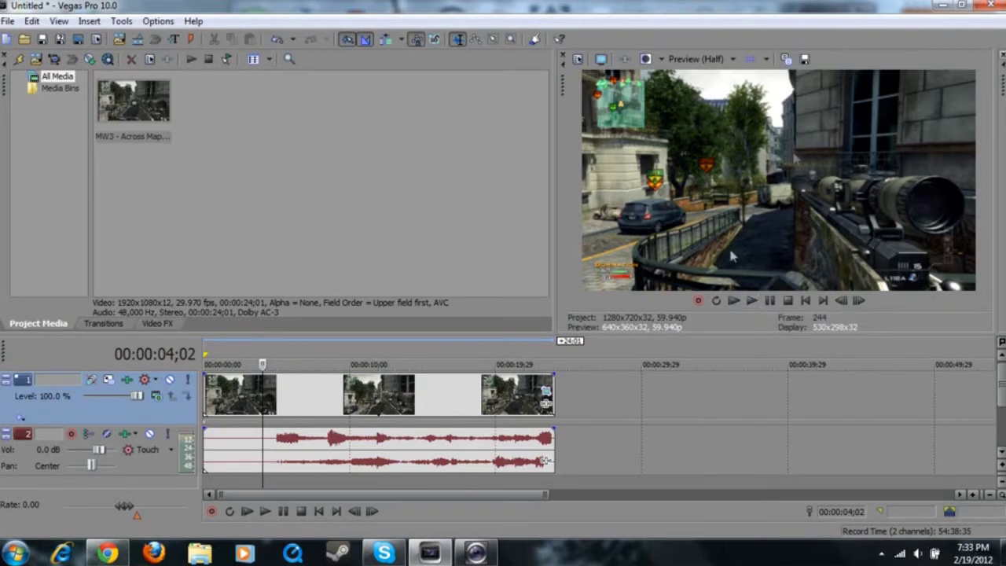
click(752, 301)
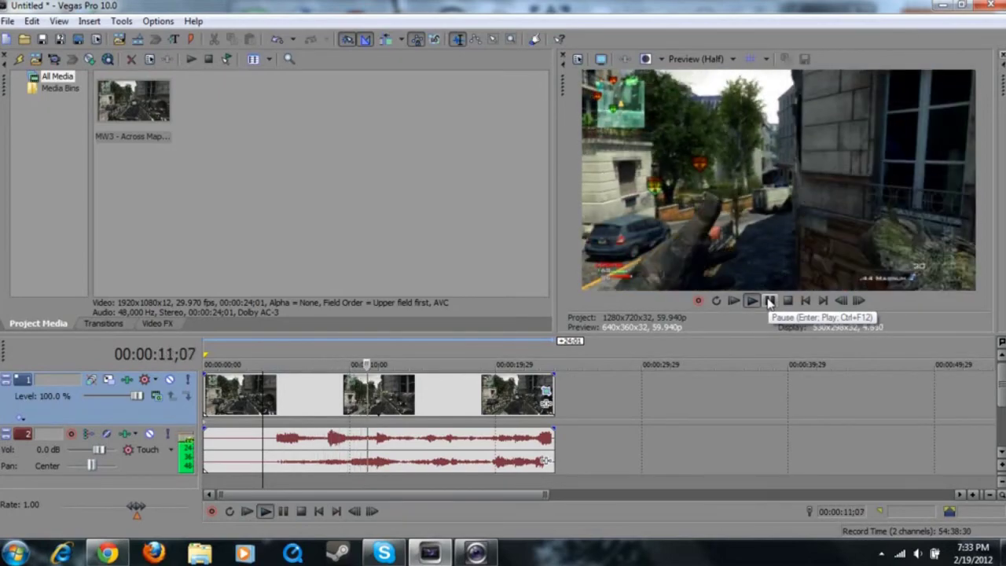
click(769, 303)
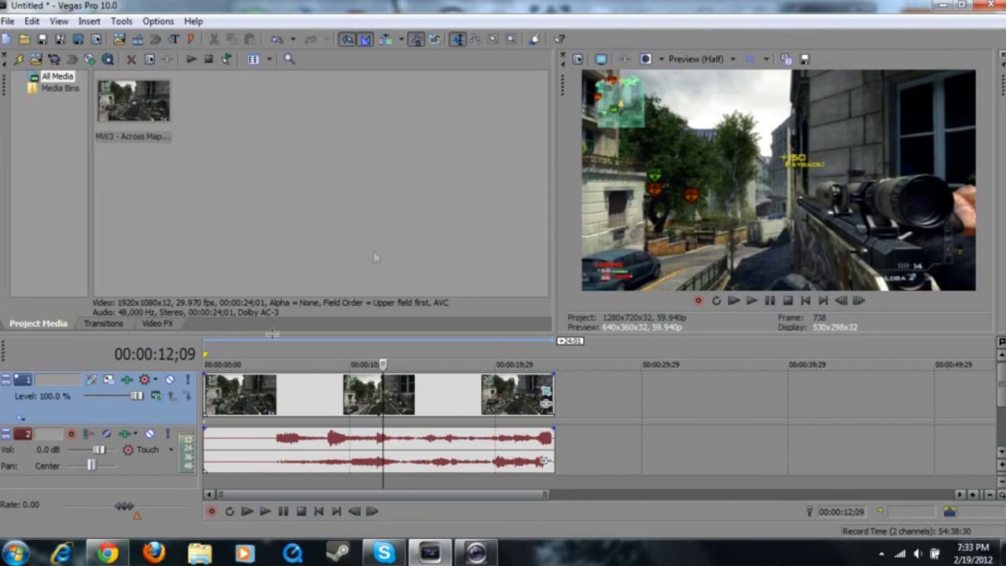